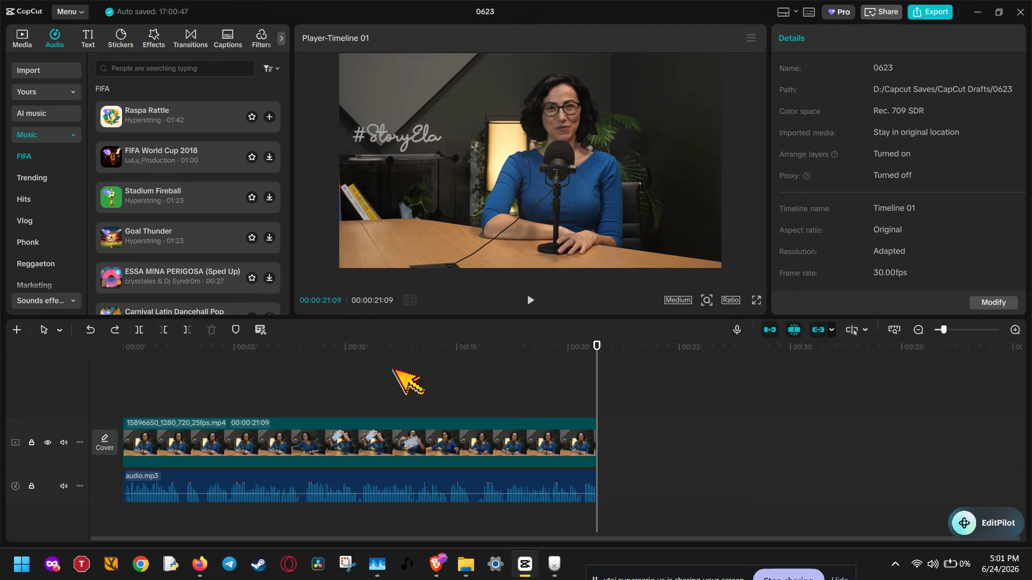
{"action": "left_click_drag", "start_coordinate": [382, 385], "coordinate": [471, 508]}
{"action": "left_click", "coordinate": [33, 43]}
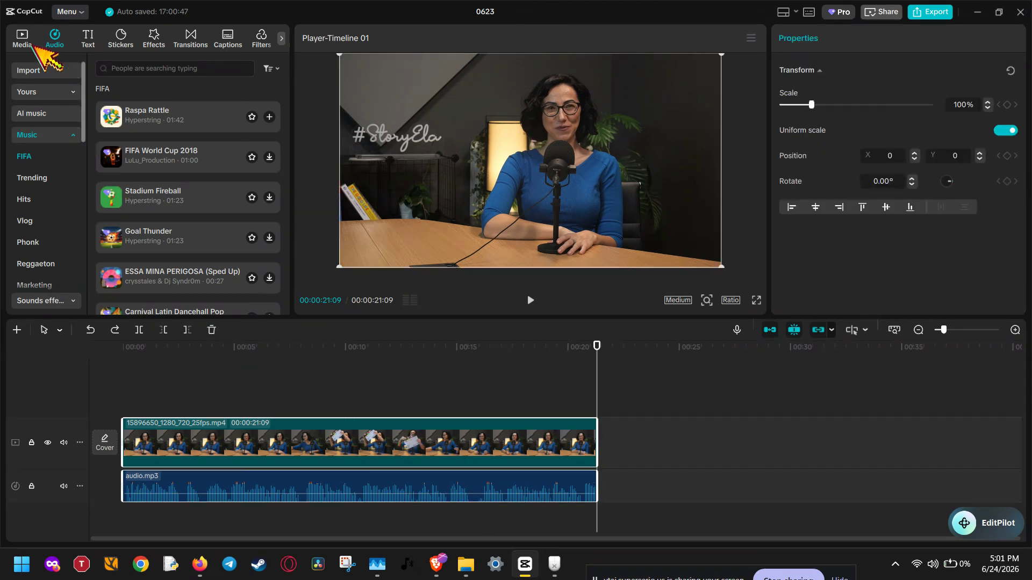
{"action": "left_click", "coordinate": [64, 72]}
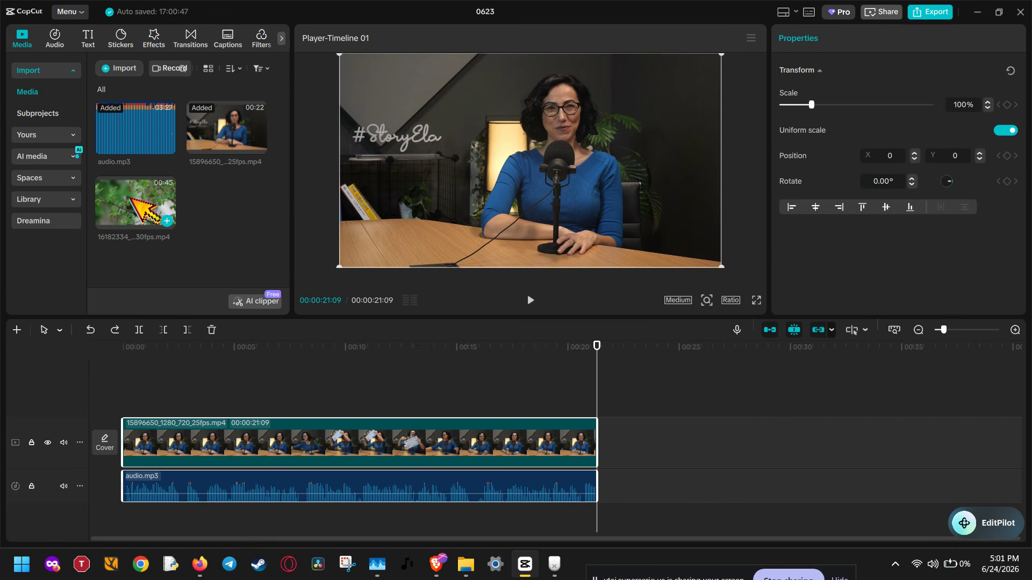
{"action": "left_click_drag", "start_coordinate": [143, 202], "coordinate": [206, 251]}
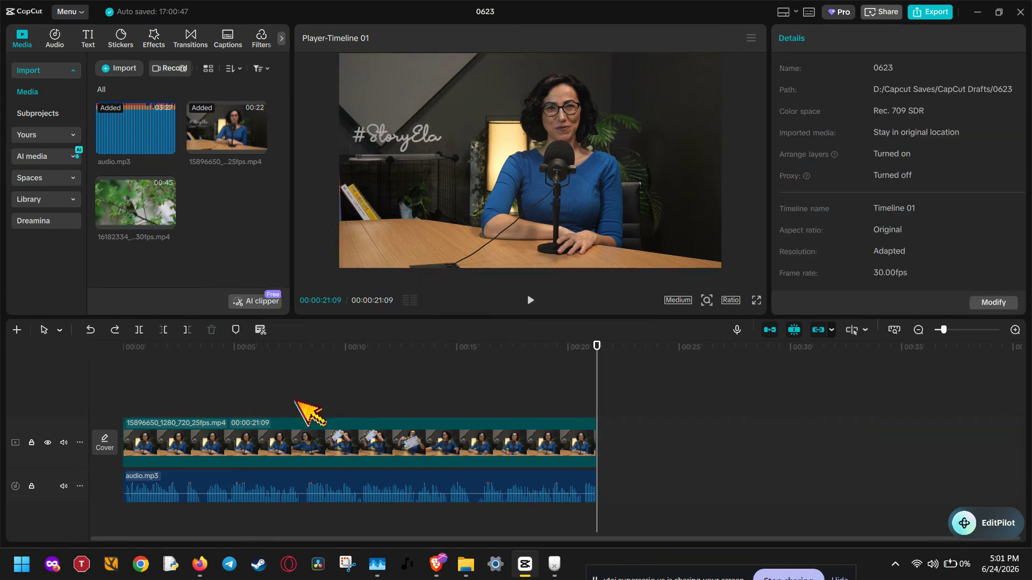
Step: Search the video effects for "diamond" and add Diamond Zoom above the video clip at the start of the timeline
{"action": "left_click_drag", "start_coordinate": [214, 352], "coordinate": [119, 382]}
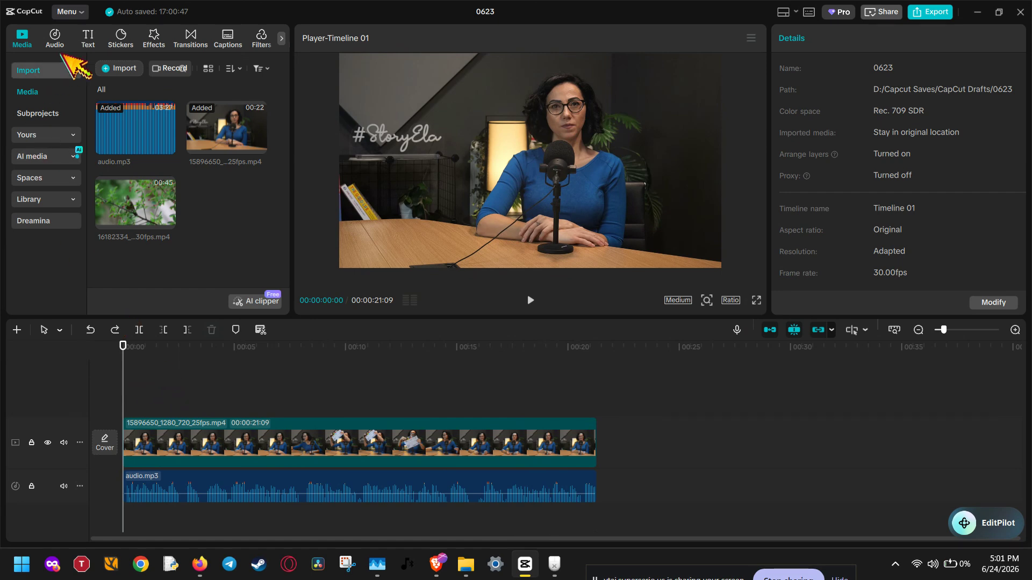
{"action": "left_click", "coordinate": [155, 39]}
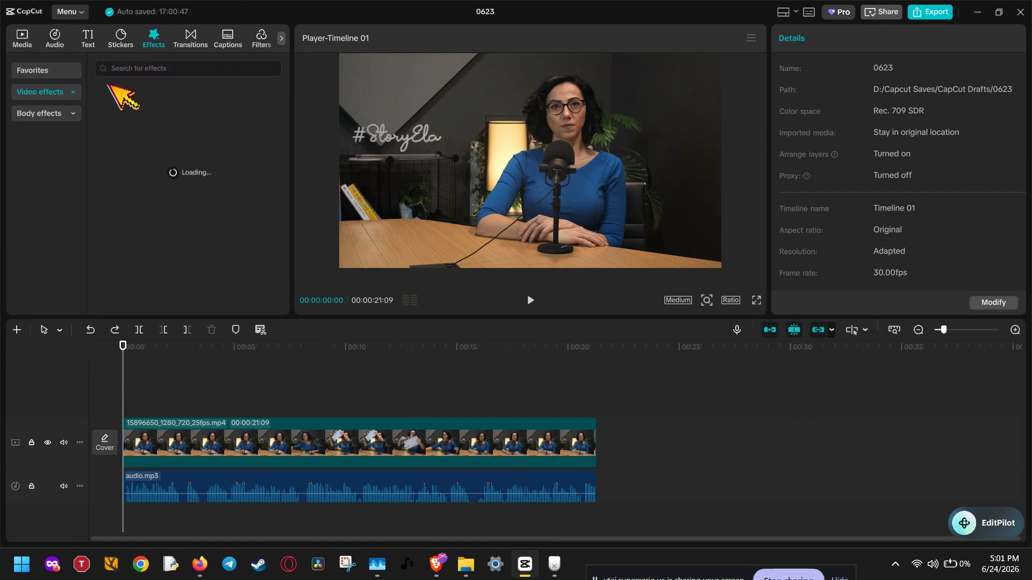
{"action": "left_click", "coordinate": [123, 62]}
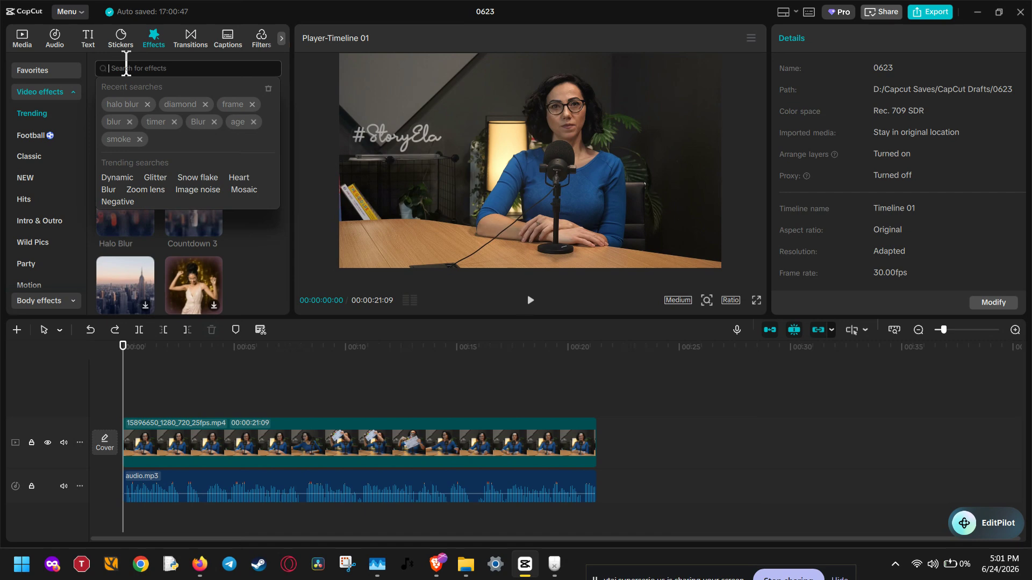
{"action": "left_click", "coordinate": [185, 101]}
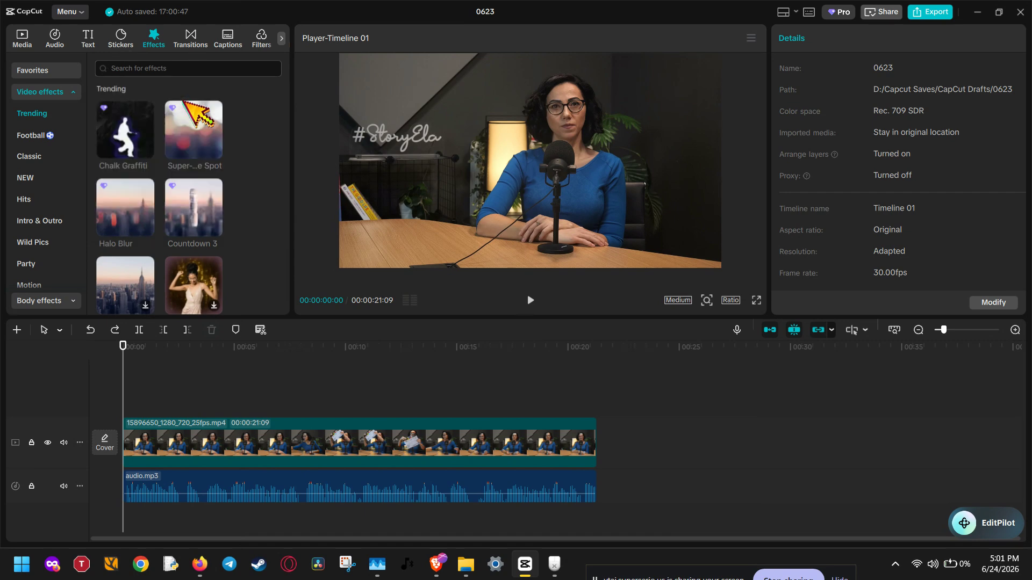
{"action": "left_click", "coordinate": [187, 68]}
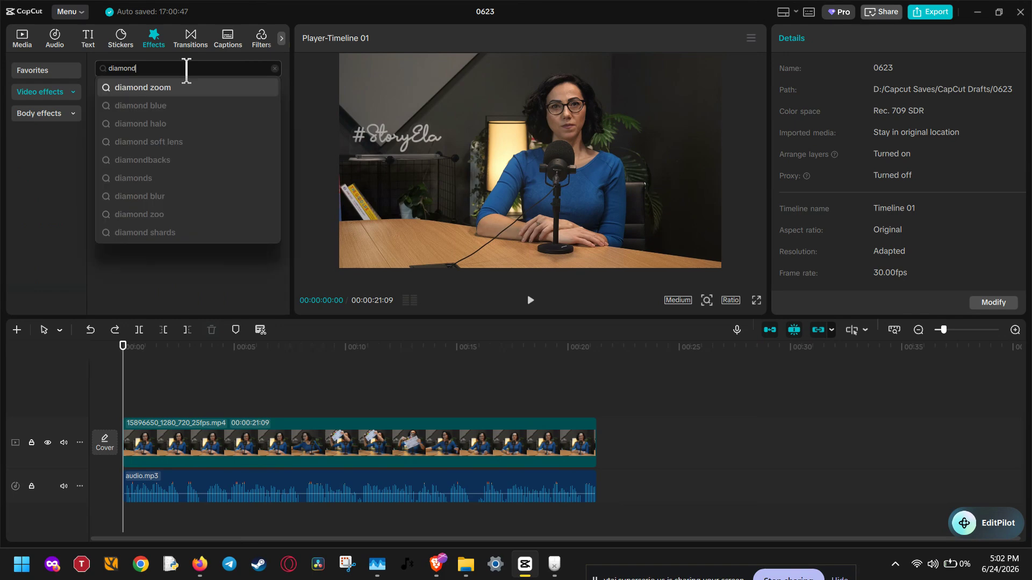
{"action": "double_click", "coordinate": [187, 70]}
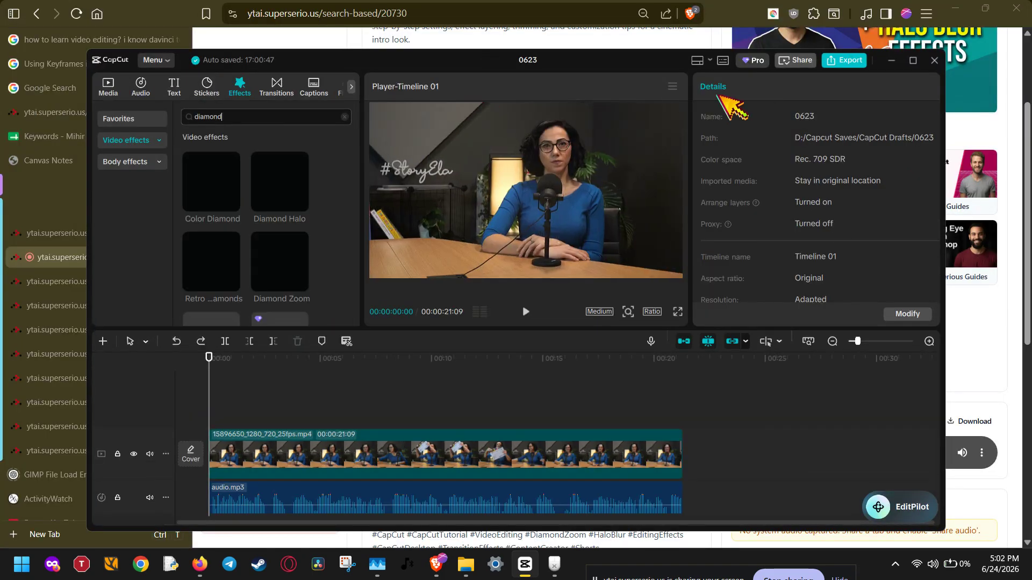
{"action": "left_click", "coordinate": [912, 60]}
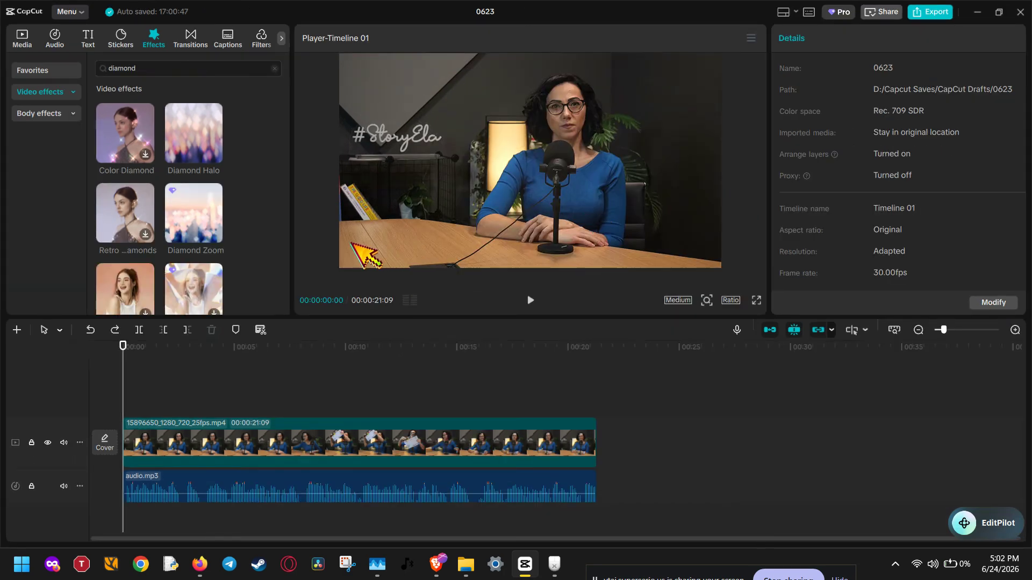
{"action": "mouse_move", "coordinate": [183, 199]}
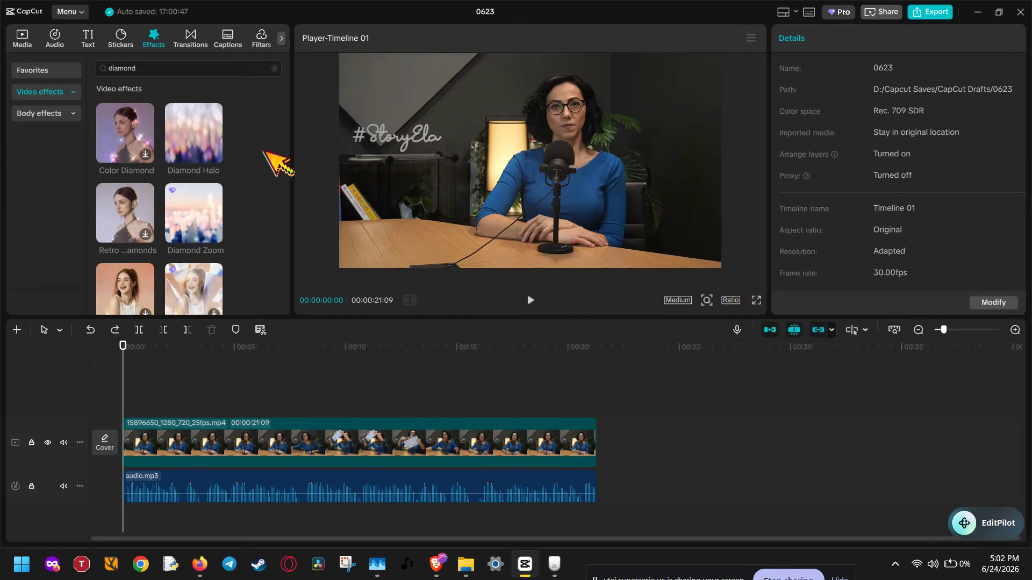
{"action": "left_click_drag", "start_coordinate": [201, 221], "coordinate": [168, 410]}
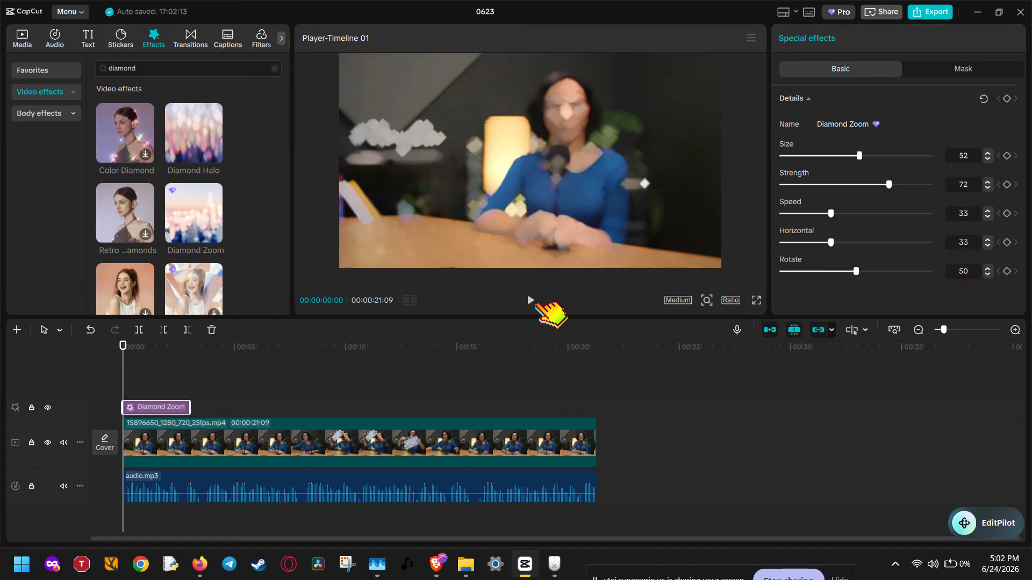
Step: Mute the audio.mp3 track and play back the opening seconds with the Diamond Zoom effect
{"action": "left_click", "coordinate": [536, 304]}
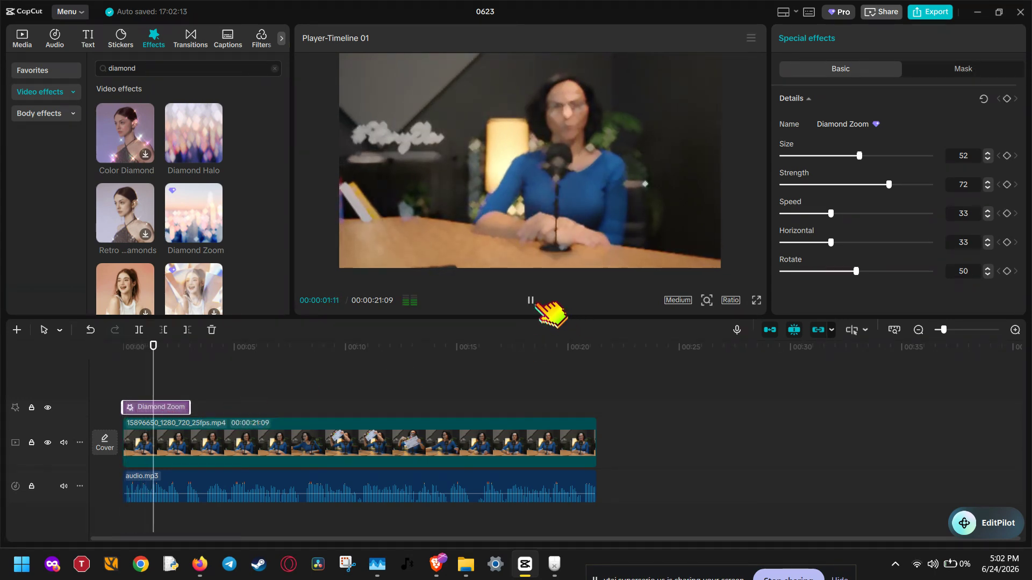
{"action": "left_click", "coordinate": [537, 304]}
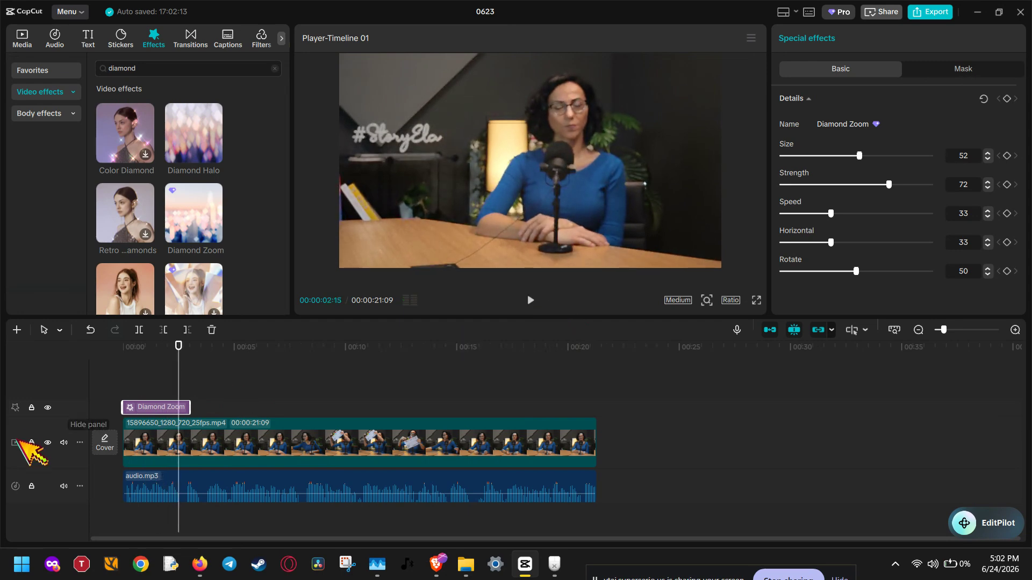
{"action": "left_click", "coordinate": [64, 487]}
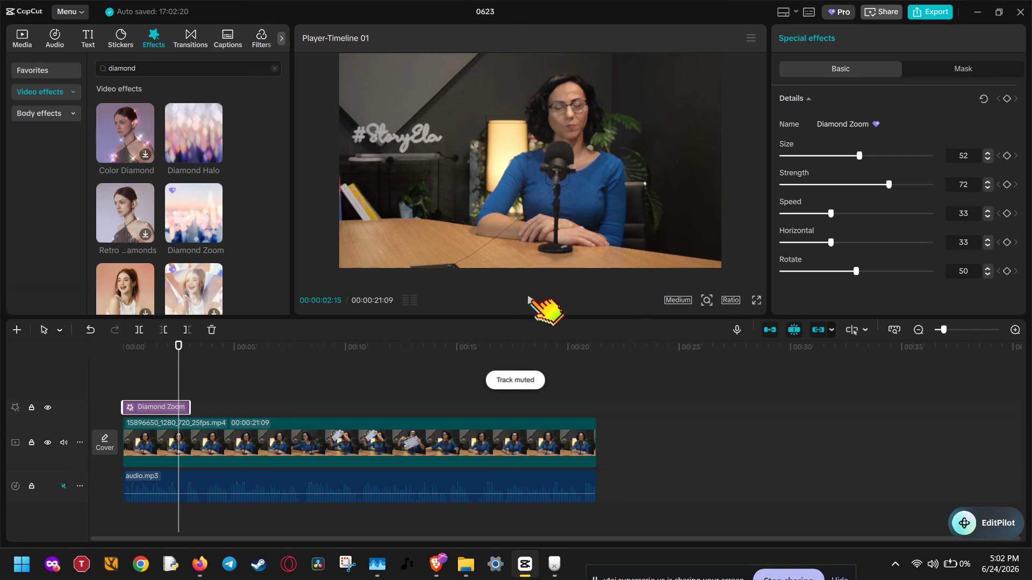
{"action": "left_click", "coordinate": [532, 301]}
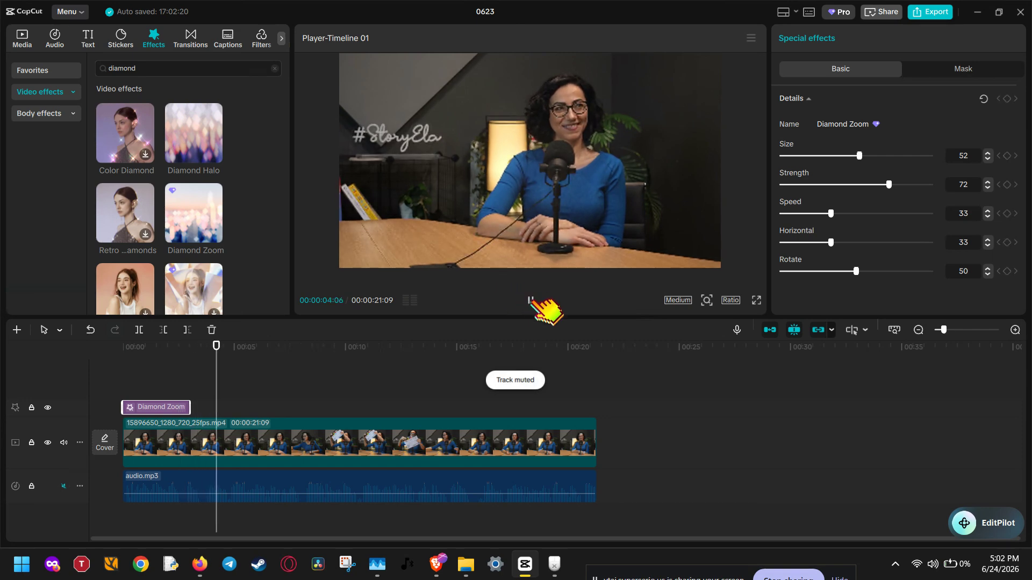
{"action": "left_click", "coordinate": [531, 301]}
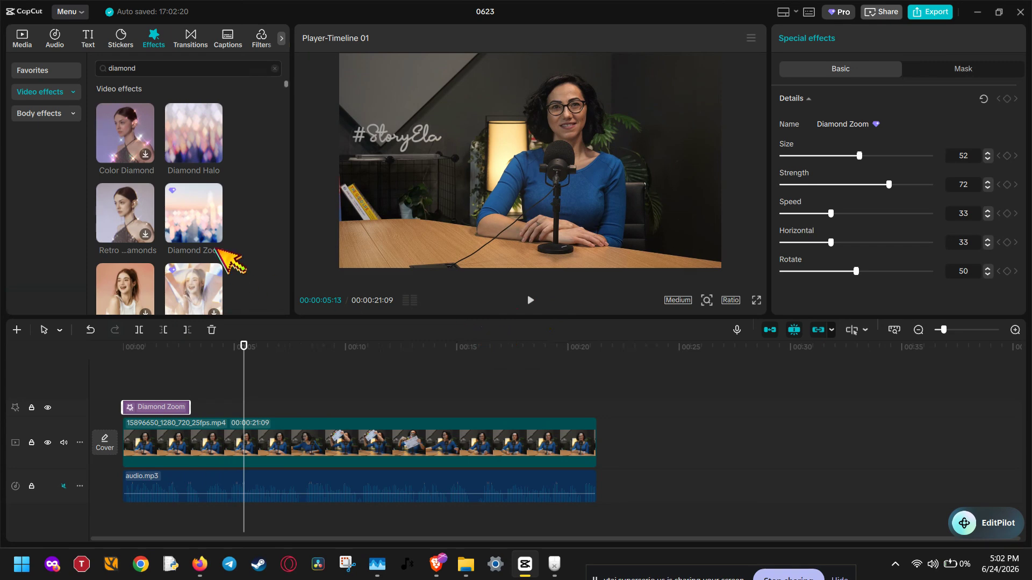
Step: Shorten the Diamond Zoom effect from its end to about 2 seconds
{"action": "scroll", "coordinate": [223, 255], "scroll_direction": "down", "scroll_amount": 3}
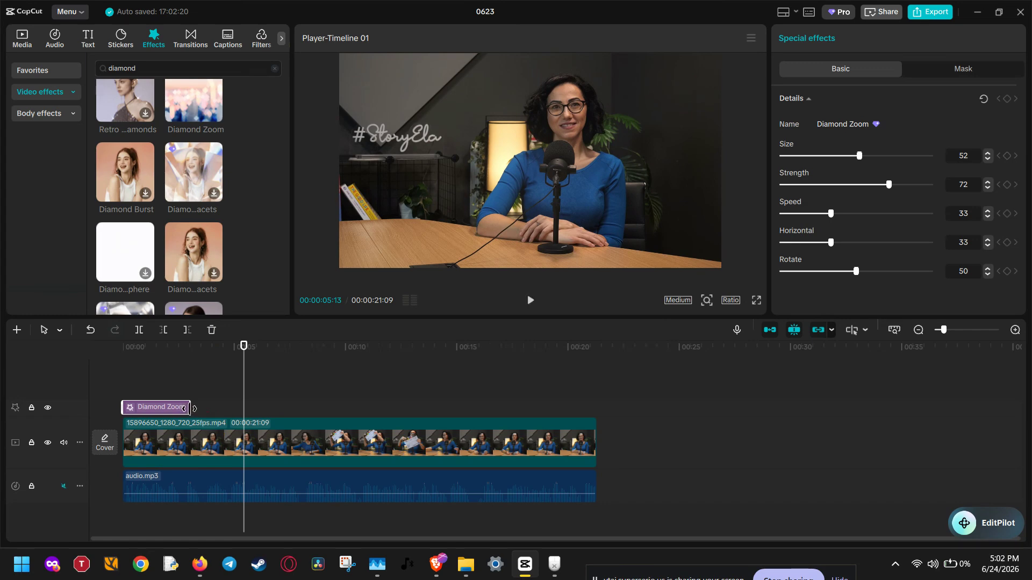
{"action": "left_click_drag", "start_coordinate": [192, 409], "coordinate": [133, 407]}
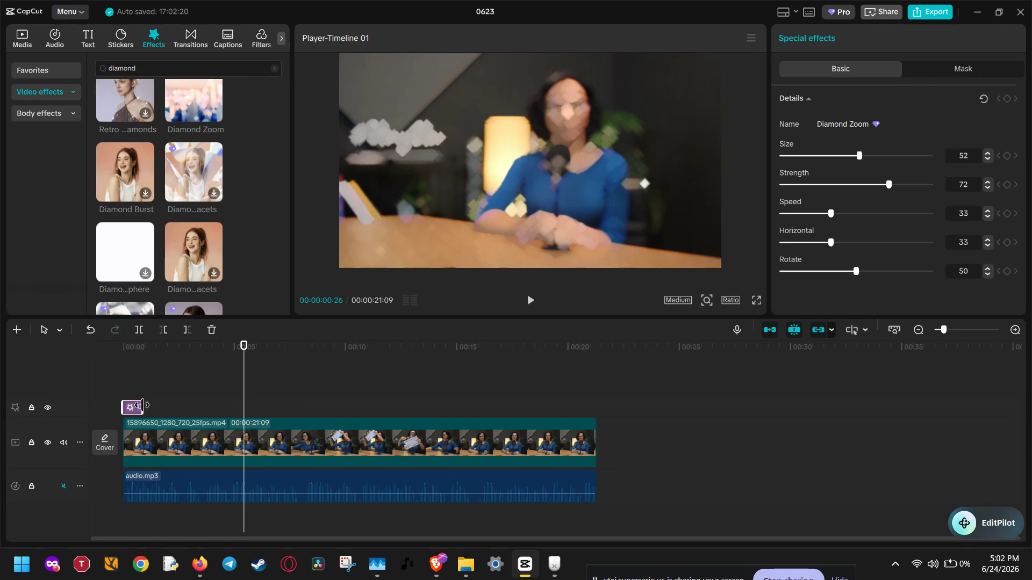
{"action": "left_click_drag", "start_coordinate": [157, 411], "coordinate": [166, 414]}
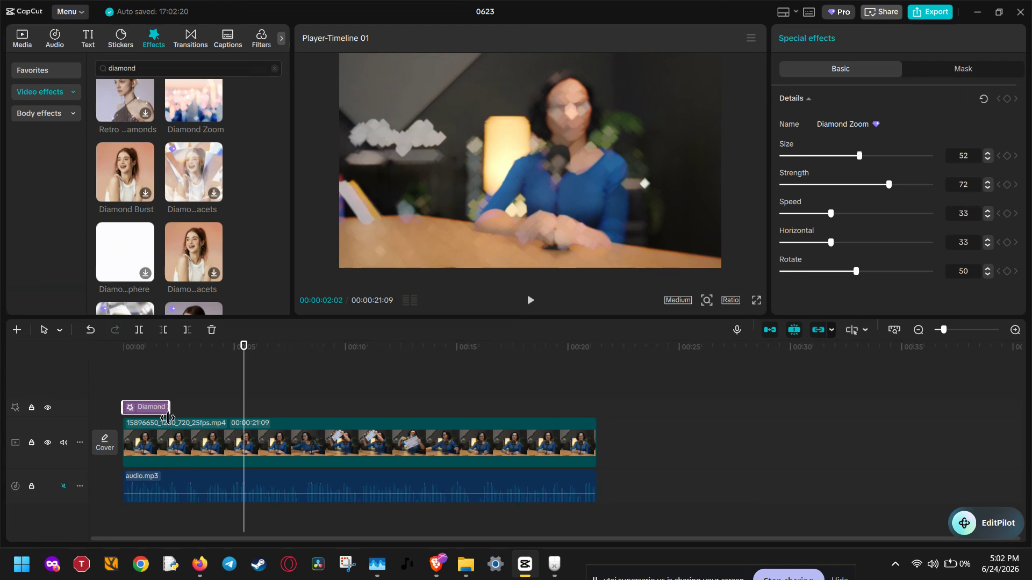
{"action": "left_click", "coordinate": [119, 368]}
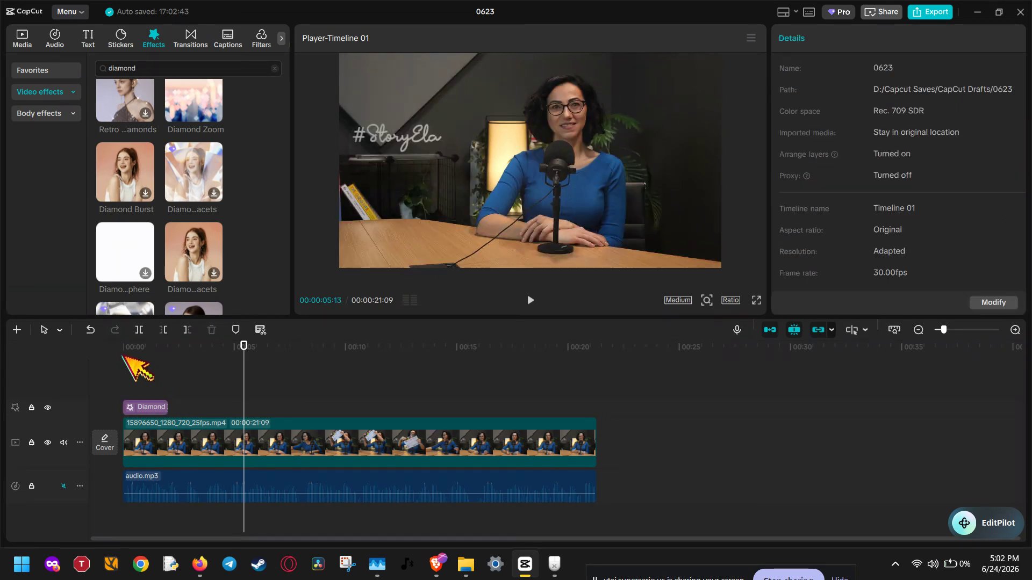
Step: Play back the effect from the start, trim Diamond Zoom to end at about 00:00:01:05, and return the playhead to the beginning
{"action": "left_click", "coordinate": [128, 360]}
{"action": "left_click_drag", "start_coordinate": [127, 360], "coordinate": [124, 358]}
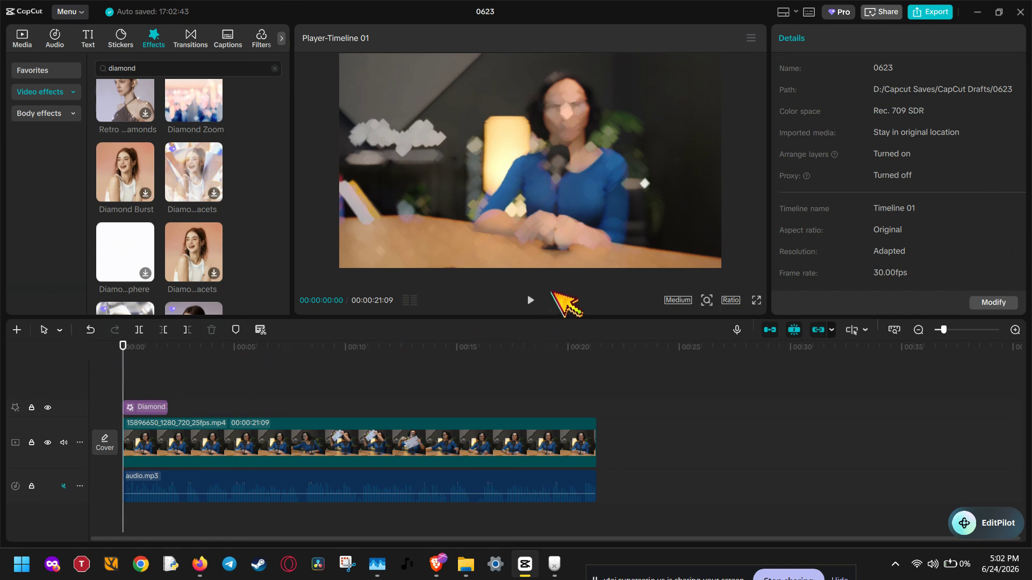
{"action": "left_click", "coordinate": [533, 299]}
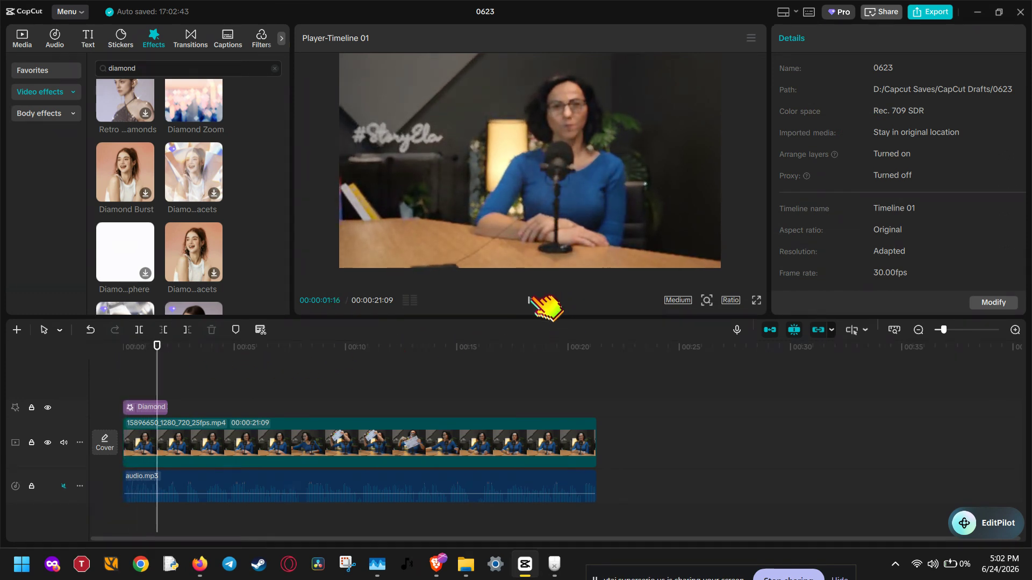
{"action": "left_click", "coordinate": [532, 300]}
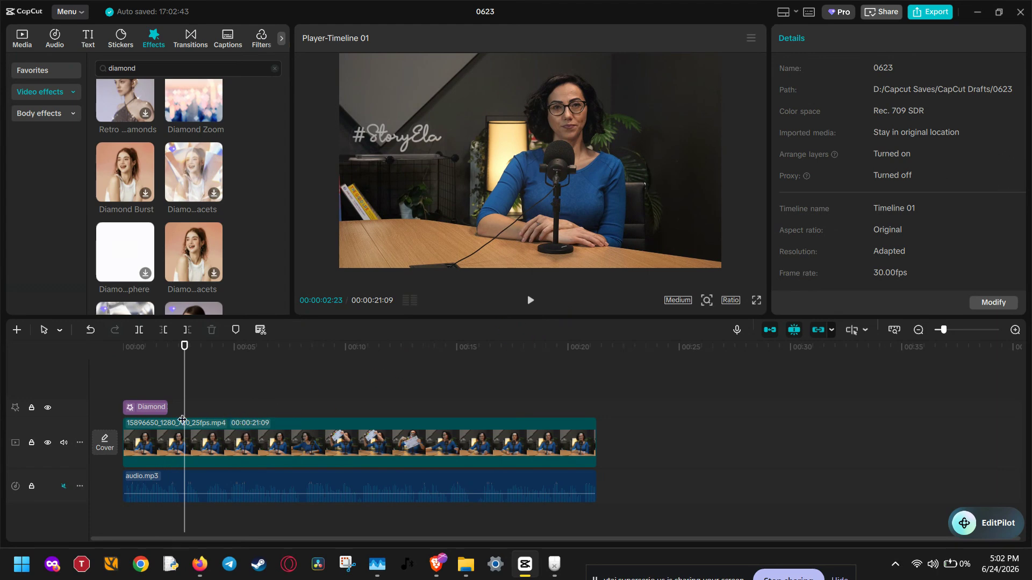
{"action": "left_click_drag", "start_coordinate": [165, 403], "coordinate": [146, 403]}
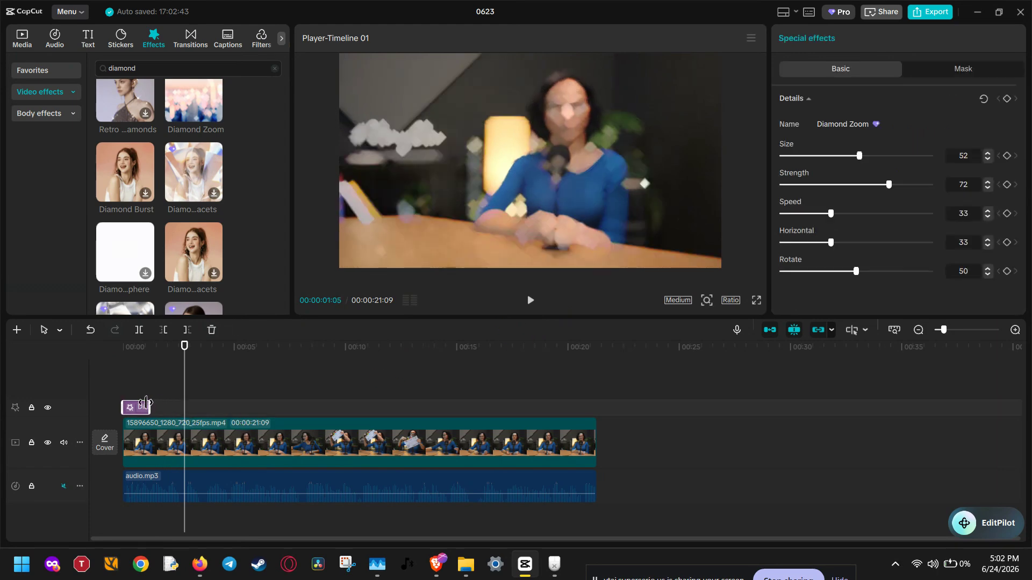
{"action": "left_click", "coordinate": [124, 356]}
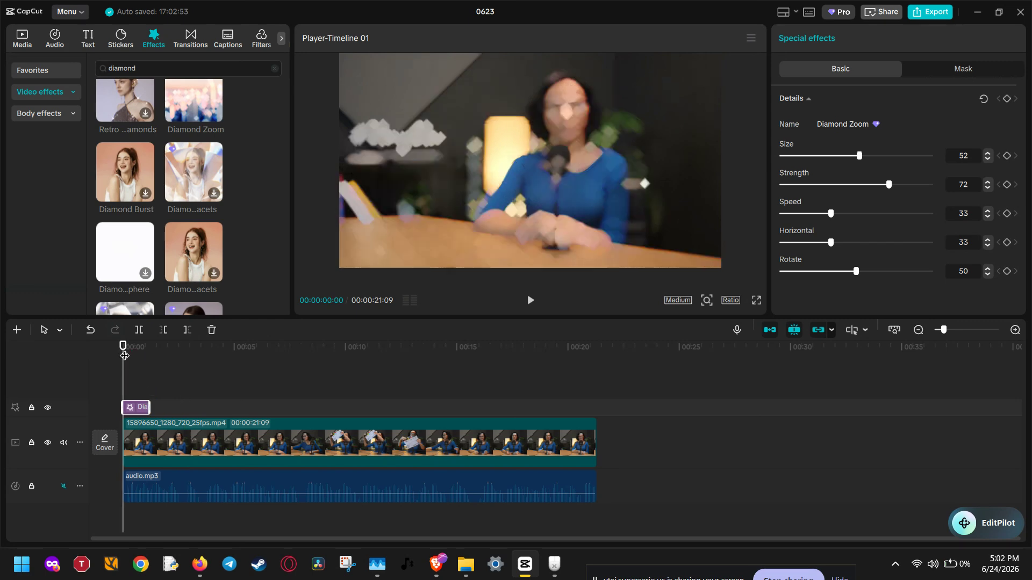
Step: Search the video effects for "halo blur" and add Halo Blur at the start of the timeline, stacked with Diamond Zoom
{"action": "left_click", "coordinate": [169, 63]}
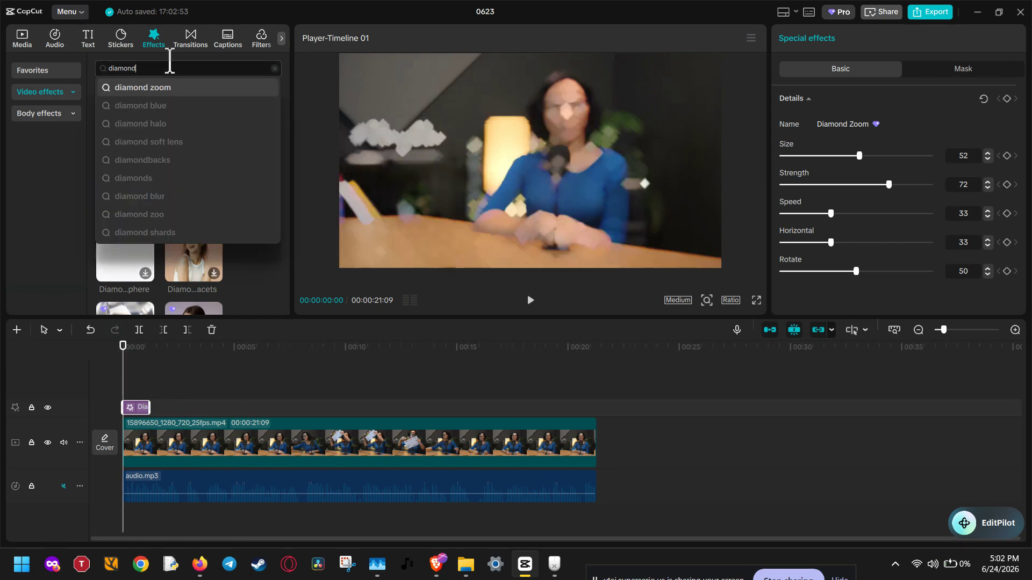
{"action": "left_click", "coordinate": [275, 68]}
{"action": "left_click", "coordinate": [236, 70]}
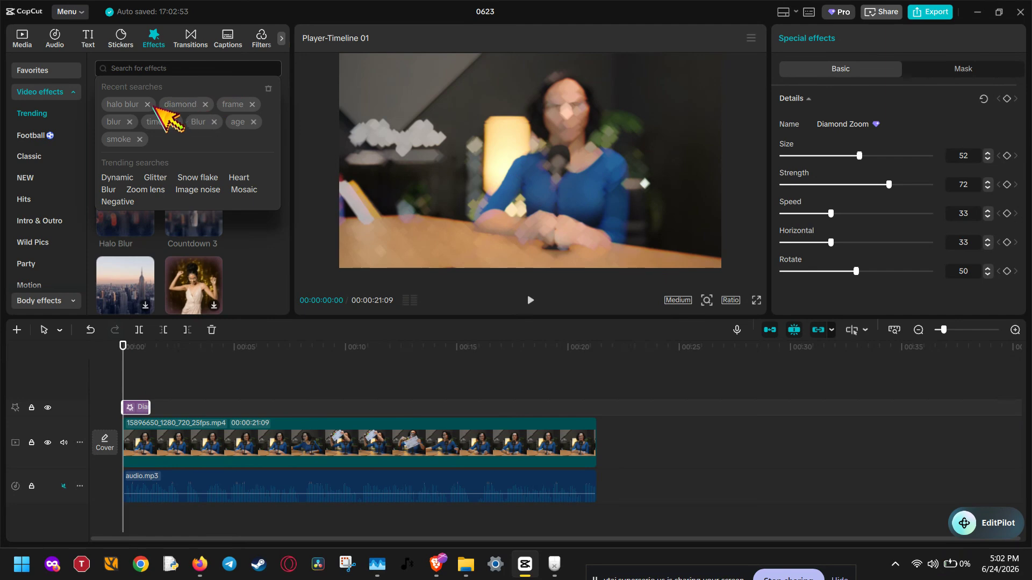
{"action": "left_click", "coordinate": [129, 106]}
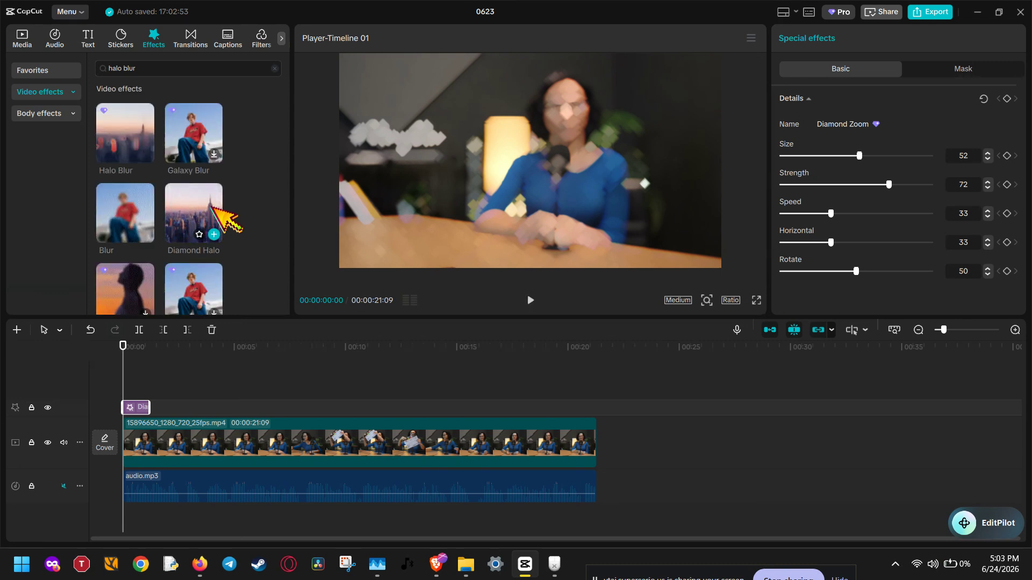
{"action": "left_click_drag", "start_coordinate": [138, 138], "coordinate": [142, 395]}
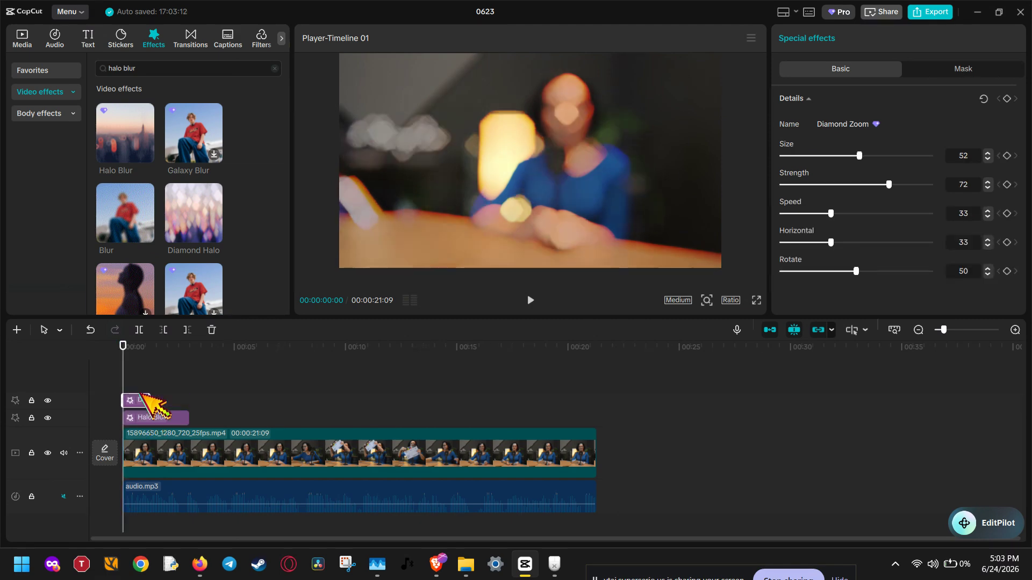
Step: Trim the Halo Blur effect to the same length as Diamond Zoom and play back the combined effects
{"action": "left_click", "coordinate": [143, 419]}
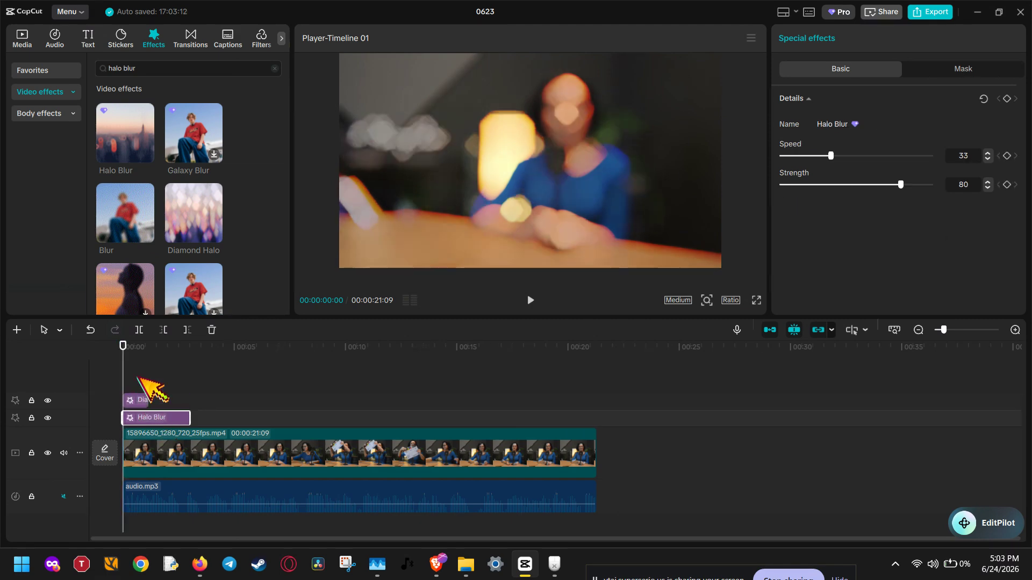
{"action": "left_click_drag", "start_coordinate": [187, 414], "coordinate": [151, 415]}
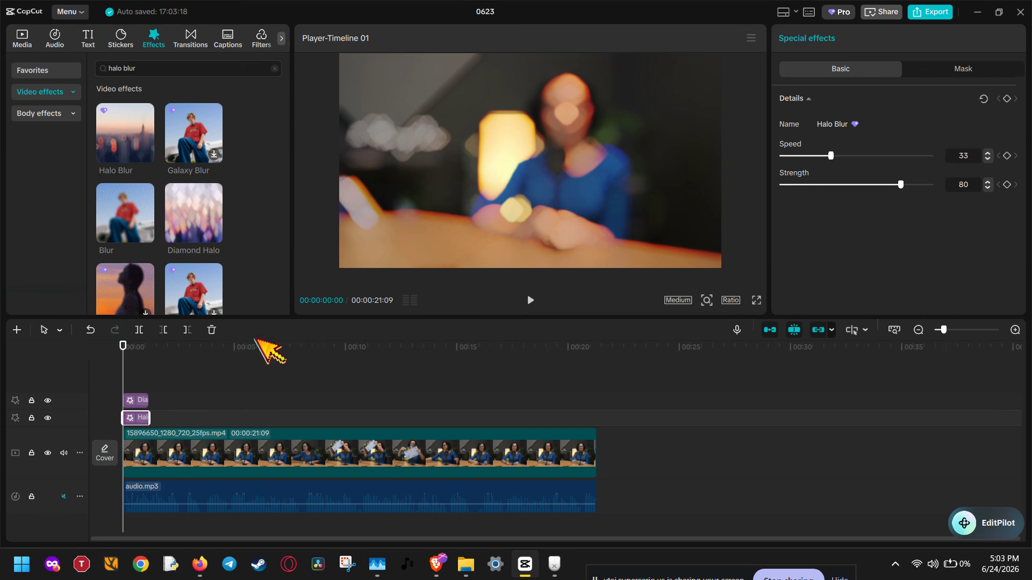
{"action": "left_click", "coordinate": [532, 302]}
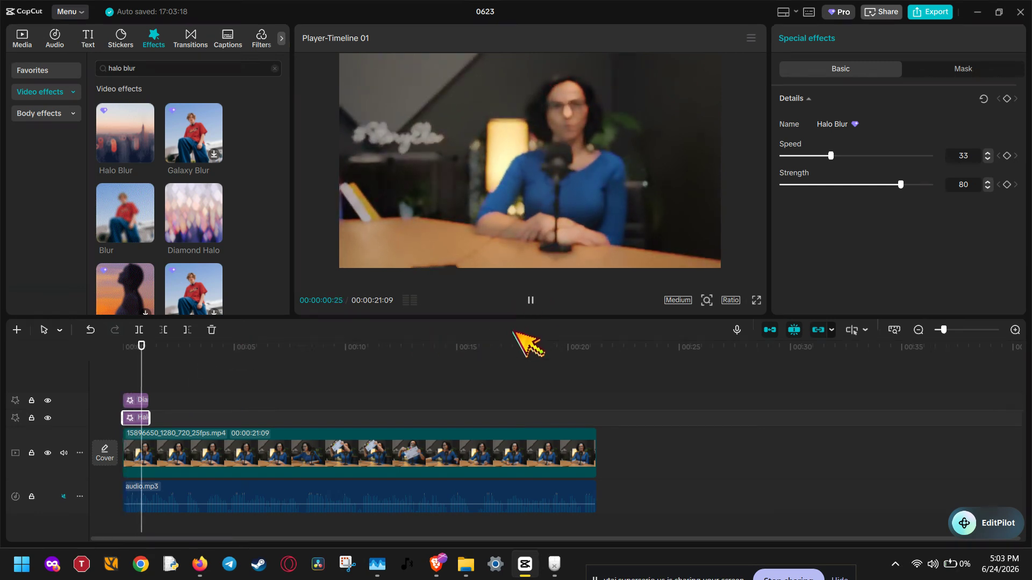
{"action": "left_click", "coordinate": [530, 300]}
{"action": "left_click", "coordinate": [154, 402]}
{"action": "left_click", "coordinate": [150, 402]}
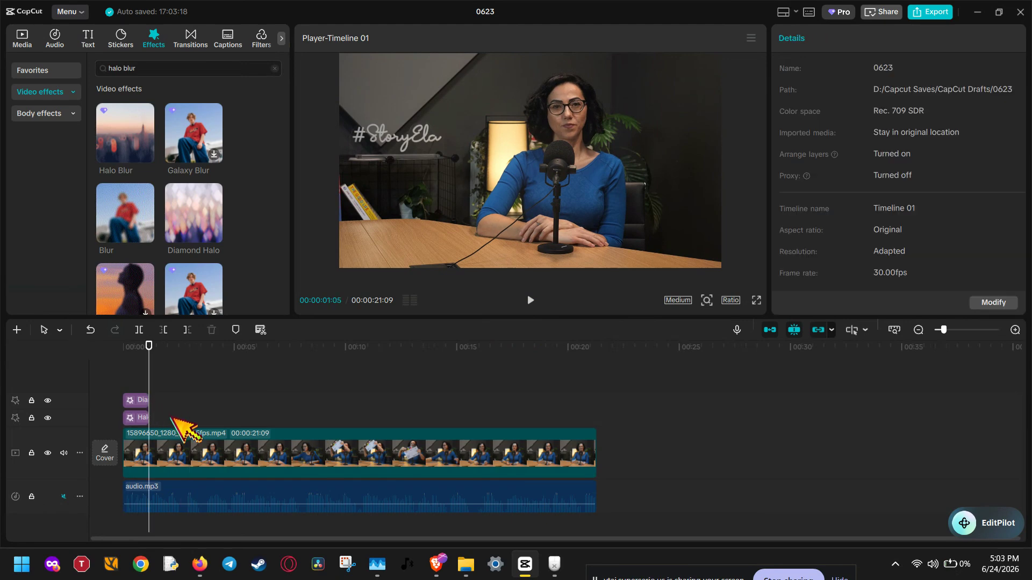
{"action": "left_click", "coordinate": [180, 455]}
{"action": "left_click_drag", "start_coordinate": [170, 382], "coordinate": [132, 414]}
{"action": "left_click", "coordinate": [223, 408]}
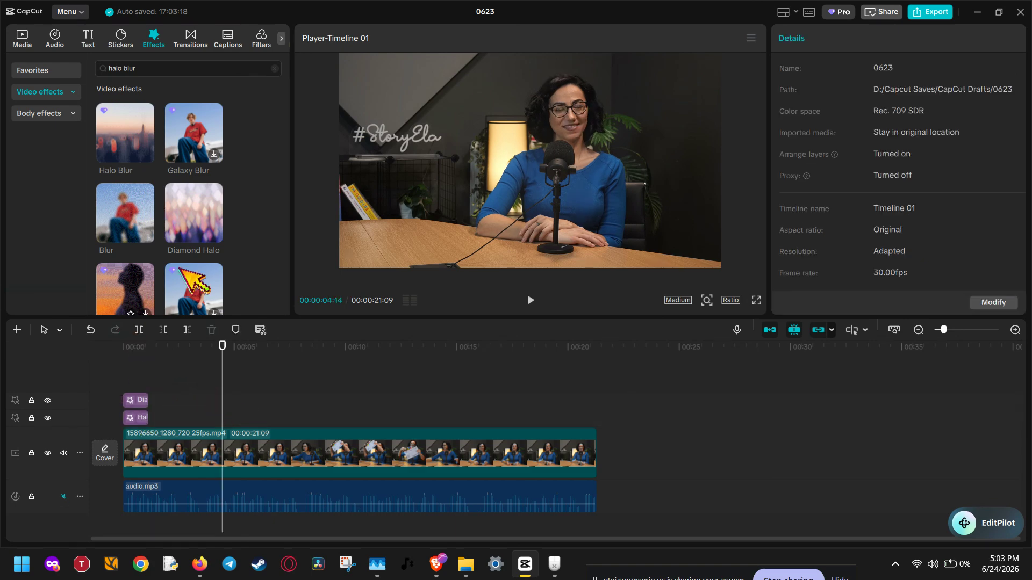
Step: Preview the Diamond Halo effect and browse the other blur effects in the "halo blur" search results
{"action": "scroll", "coordinate": [199, 270], "scroll_direction": "down", "scroll_amount": 2}
{"action": "scroll", "coordinate": [200, 238], "scroll_direction": "up", "scroll_amount": 2}
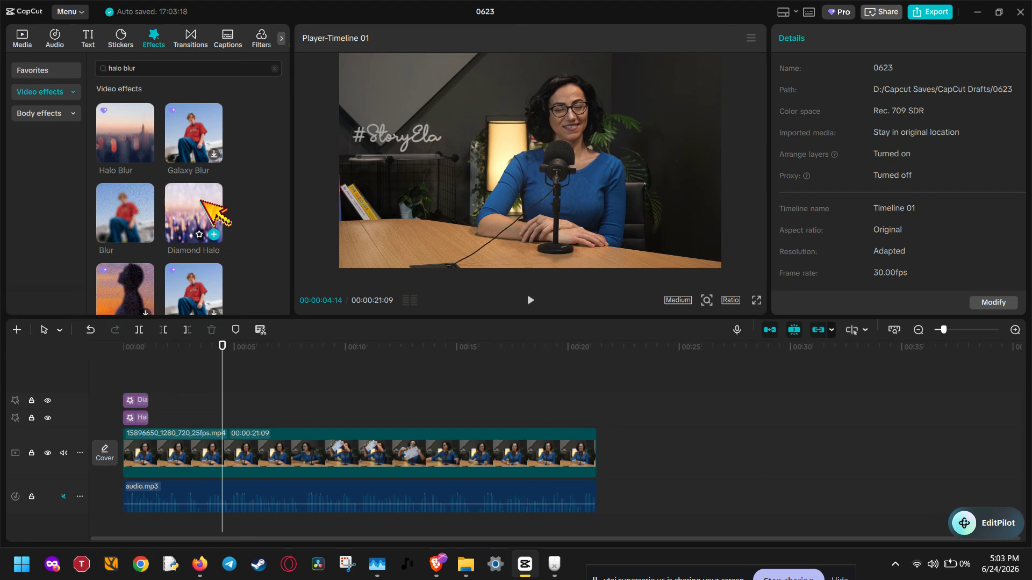
{"action": "left_click", "coordinate": [201, 201]}
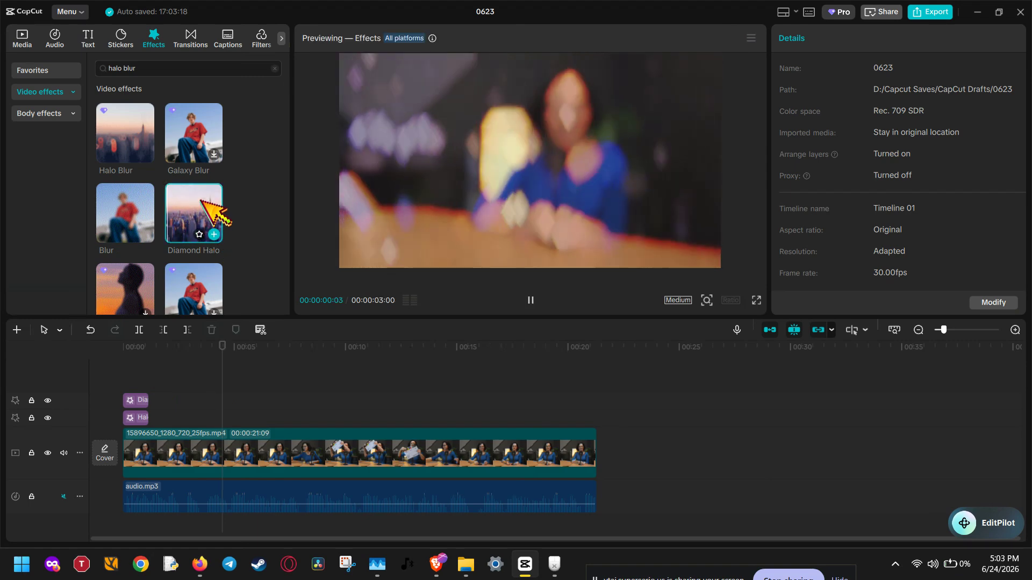
{"action": "scroll", "coordinate": [236, 250], "scroll_direction": "down", "scroll_amount": 2}
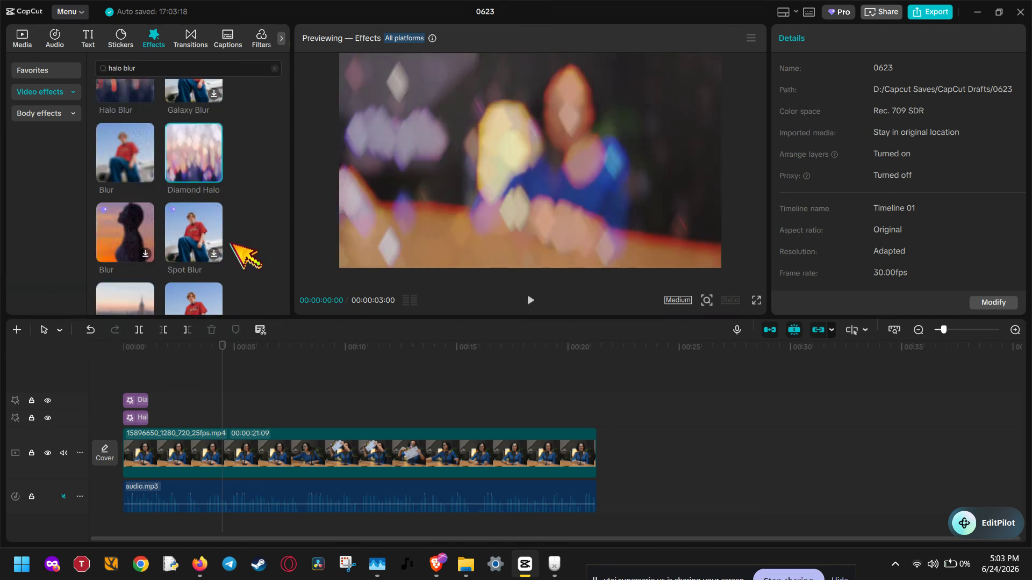
{"action": "scroll", "coordinate": [232, 245], "scroll_direction": "down", "scroll_amount": 6}
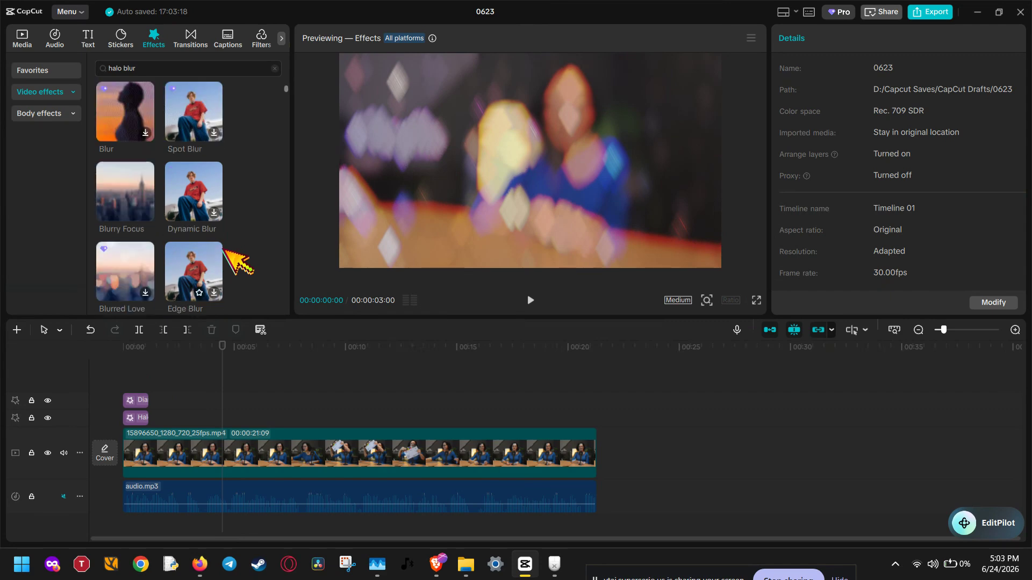
{"action": "scroll", "coordinate": [222, 252], "scroll_direction": "down", "scroll_amount": 2}
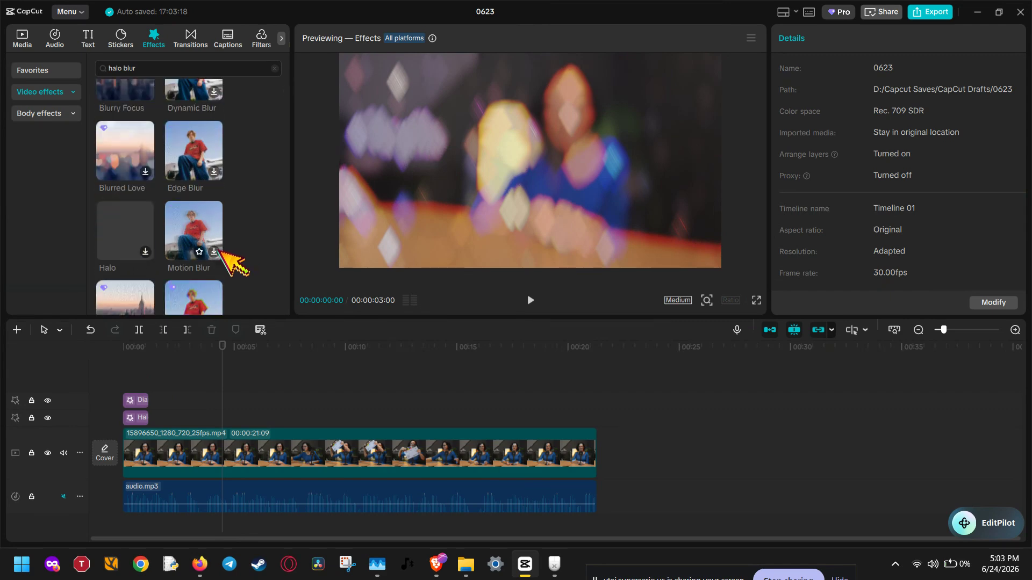
{"action": "scroll", "coordinate": [220, 250], "scroll_direction": "down", "scroll_amount": 3}
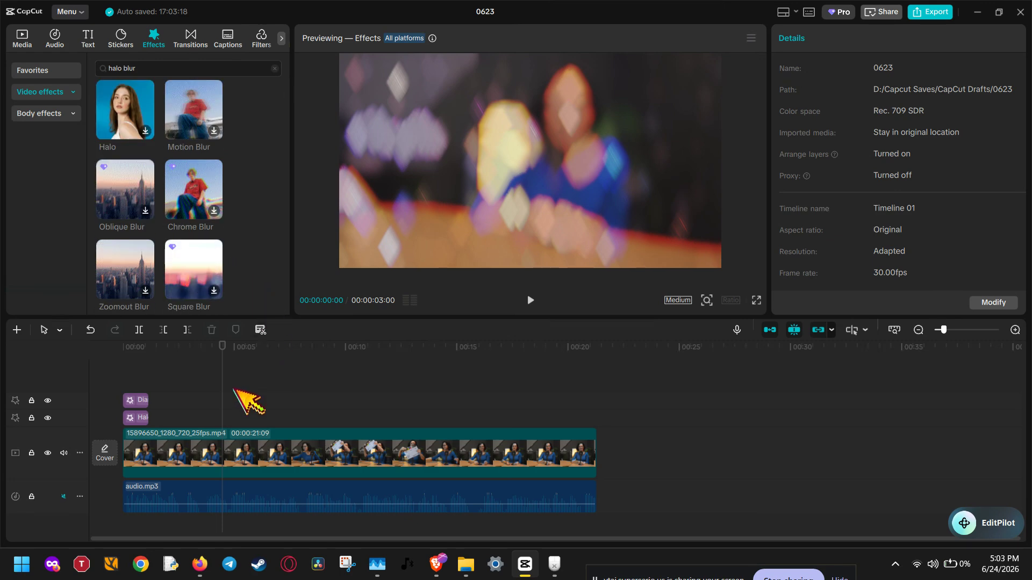
Step: Set the Diamond Zoom effect's speed to 74 and size to 100, and play back the intro from the start
{"action": "left_click", "coordinate": [135, 400]}
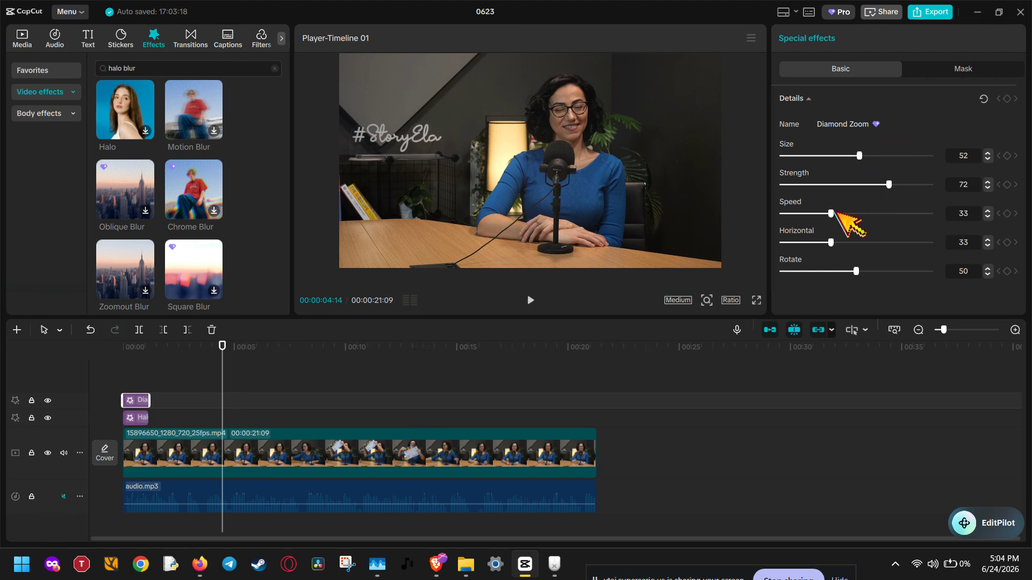
{"action": "left_click_drag", "start_coordinate": [832, 213], "coordinate": [892, 213]}
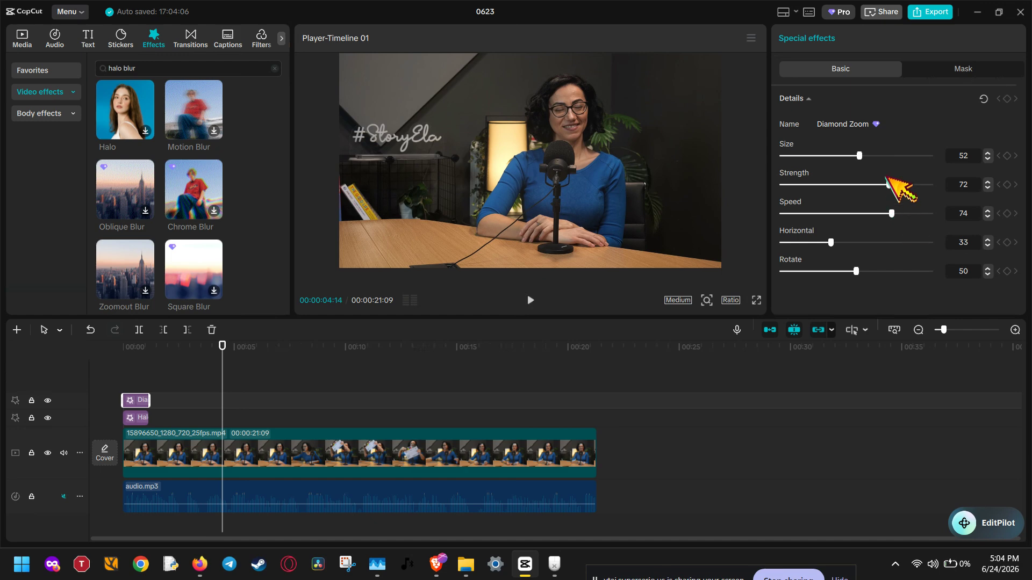
{"action": "left_click_drag", "start_coordinate": [859, 156], "coordinate": [908, 156]}
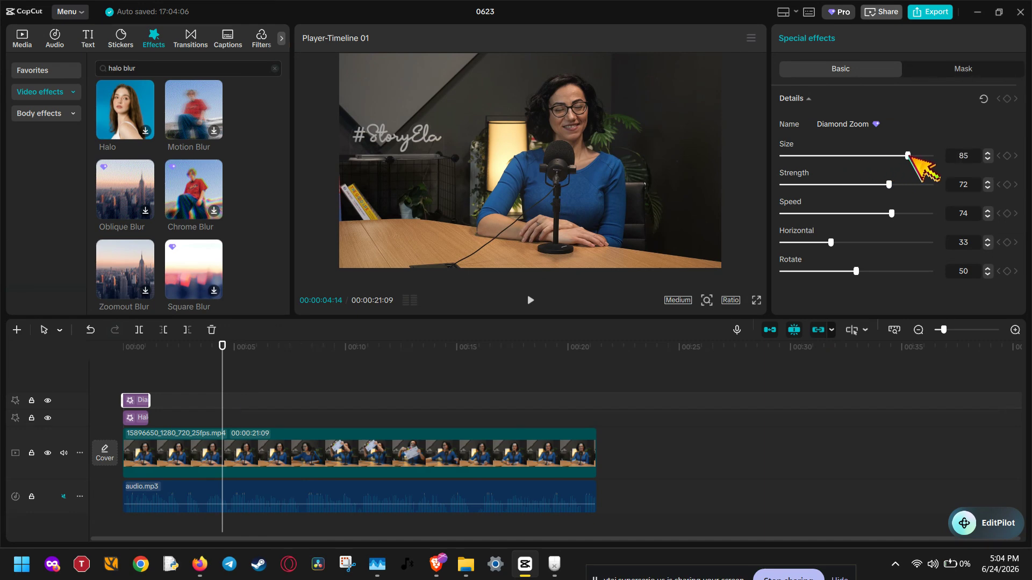
{"action": "left_click", "coordinate": [125, 357]}
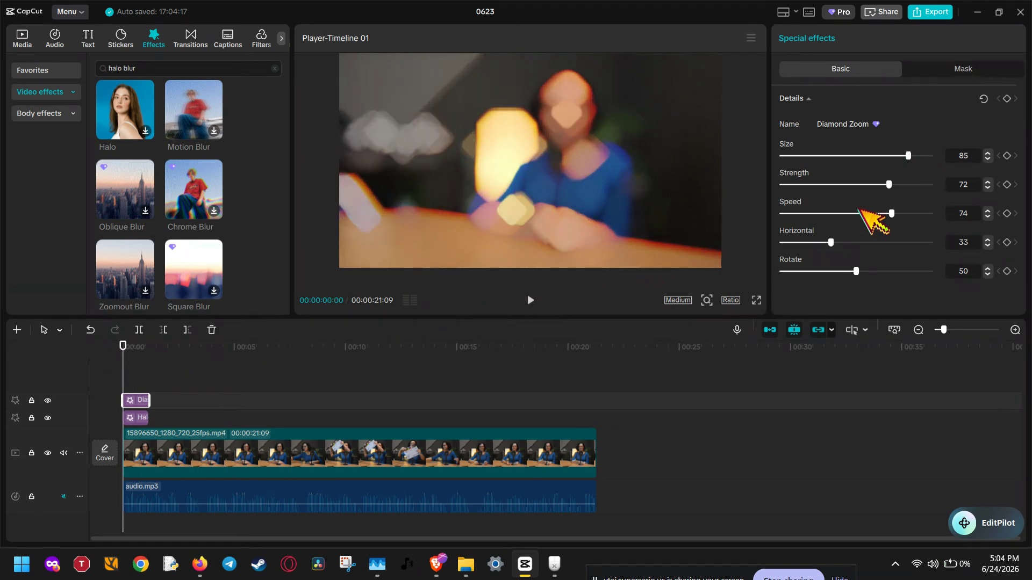
{"action": "left_click_drag", "start_coordinate": [910, 155], "coordinate": [960, 170]}
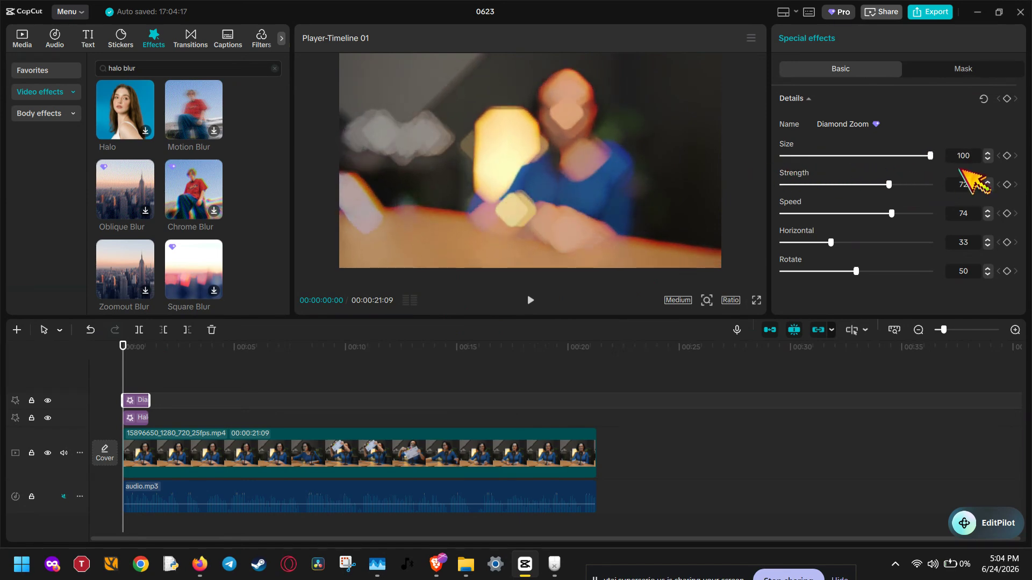
{"action": "left_click", "coordinate": [530, 300]}
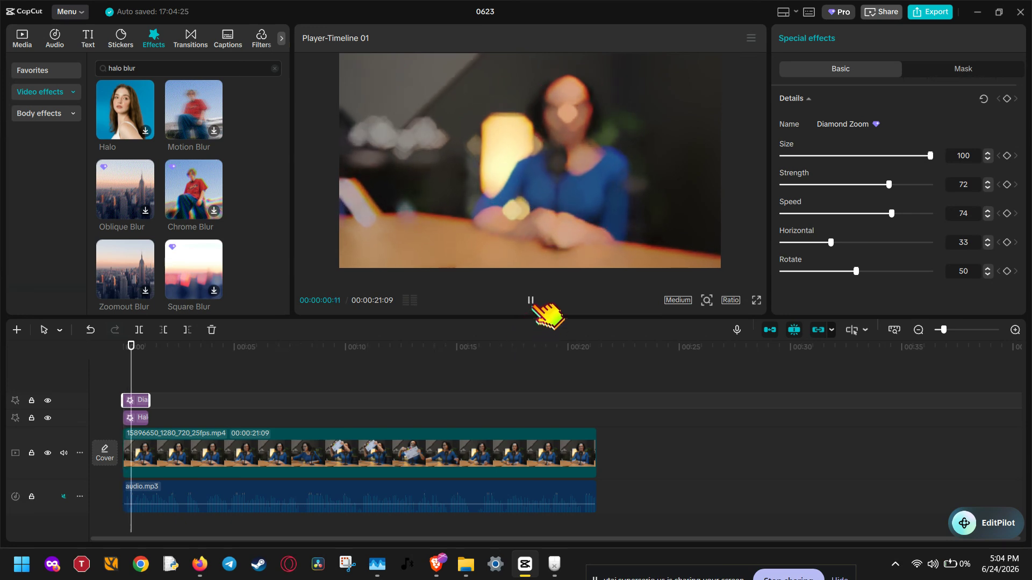
{"action": "left_click", "coordinate": [530, 300]}
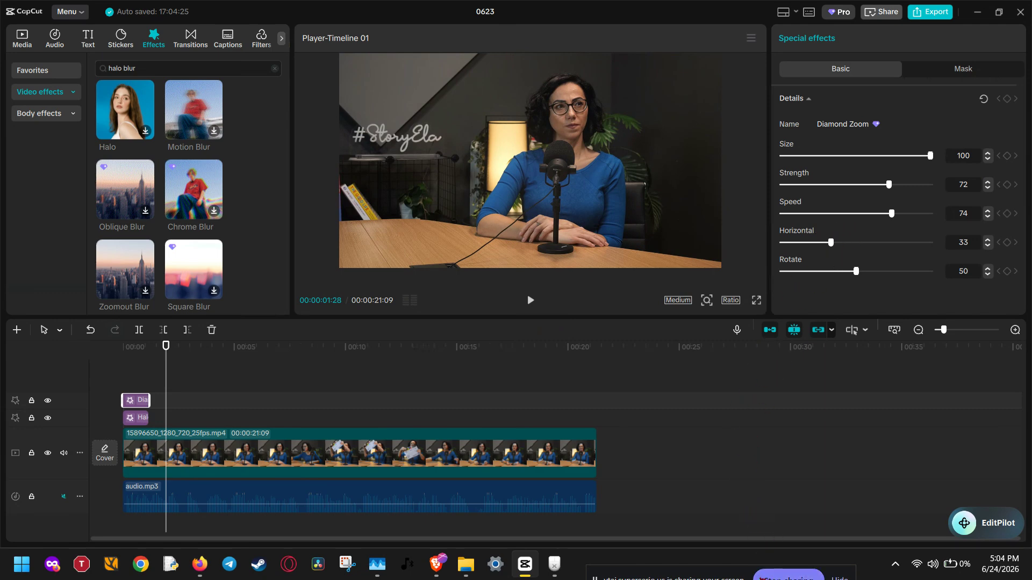
Step: Show the Halo Blur effect's settings, replay the blurred intro from the start, and park the playhead within the effects
{"action": "left_click", "coordinate": [141, 418]}
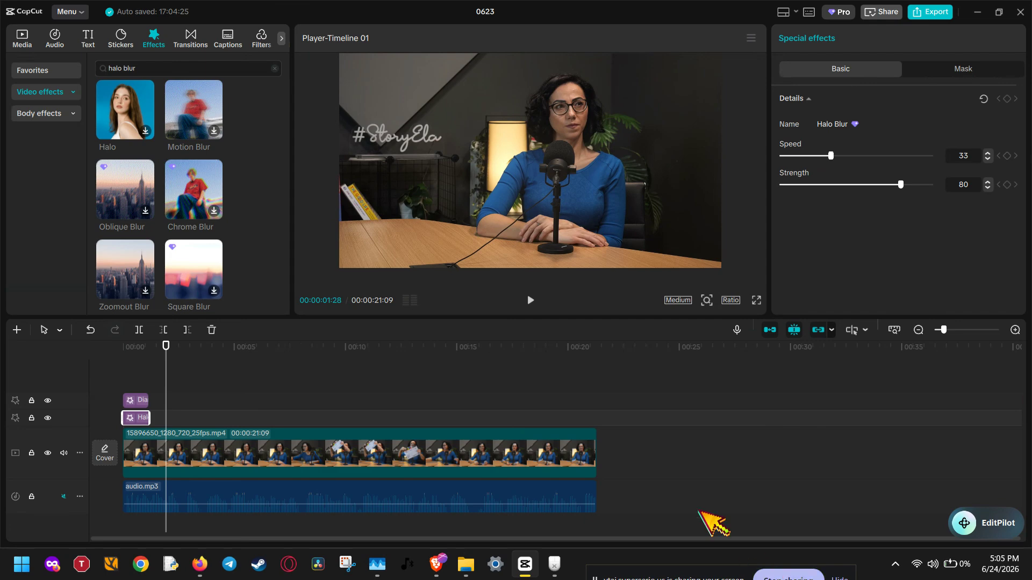
{"action": "left_click", "coordinate": [530, 300]}
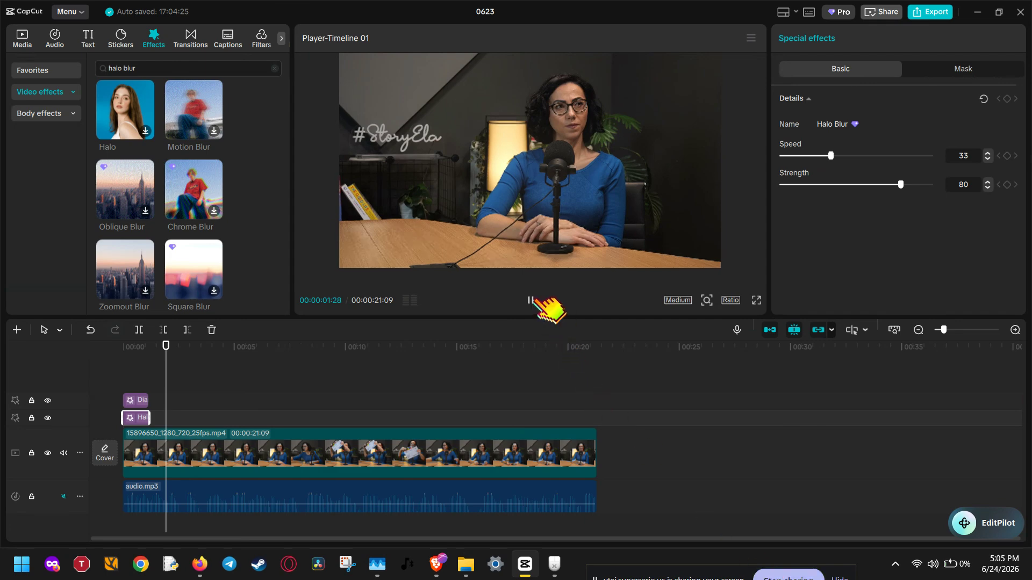
{"action": "left_click", "coordinate": [137, 347]}
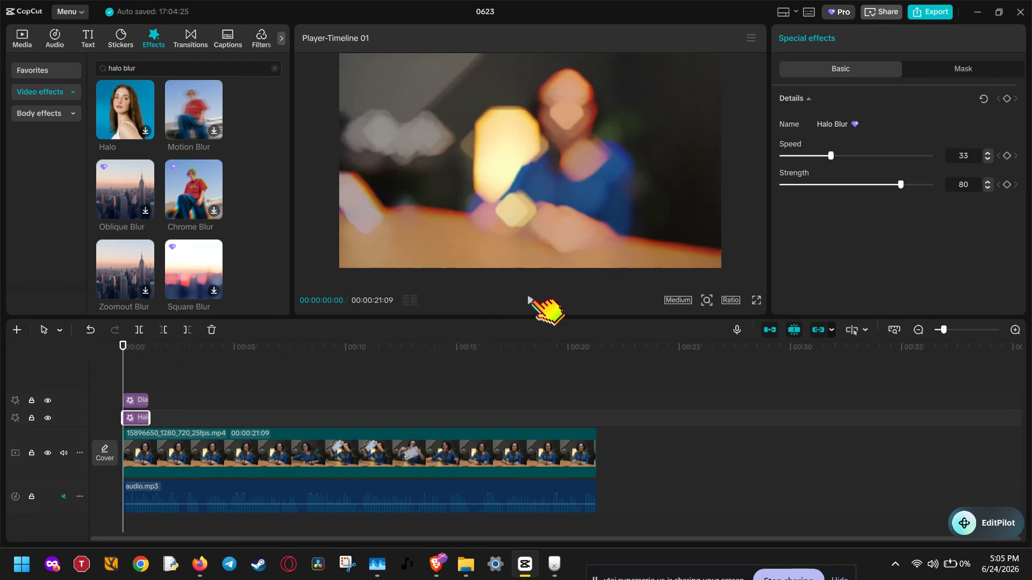
{"action": "left_click", "coordinate": [530, 300]}
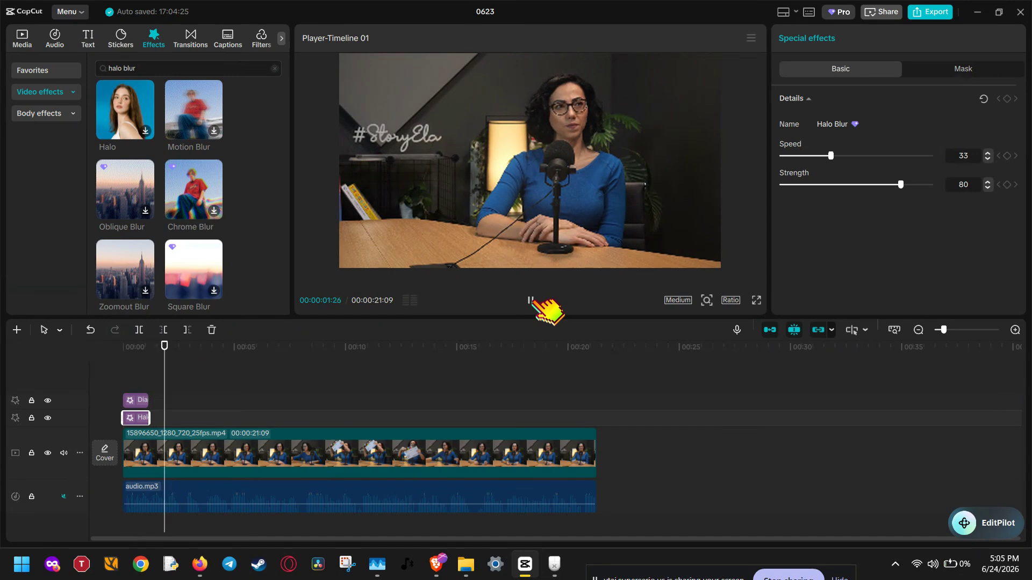
{"action": "left_click", "coordinate": [532, 300]}
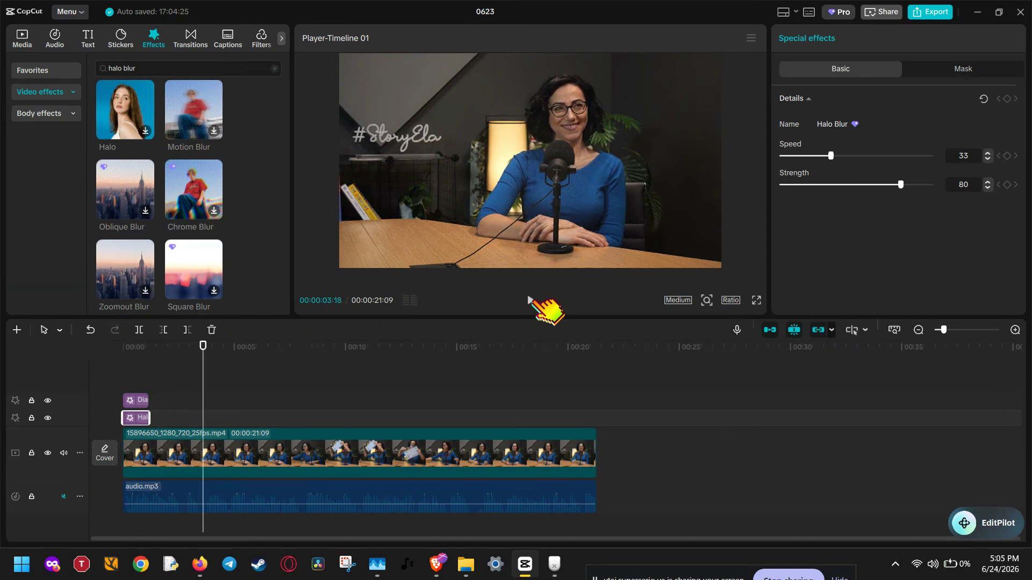
{"action": "left_click", "coordinate": [131, 346]}
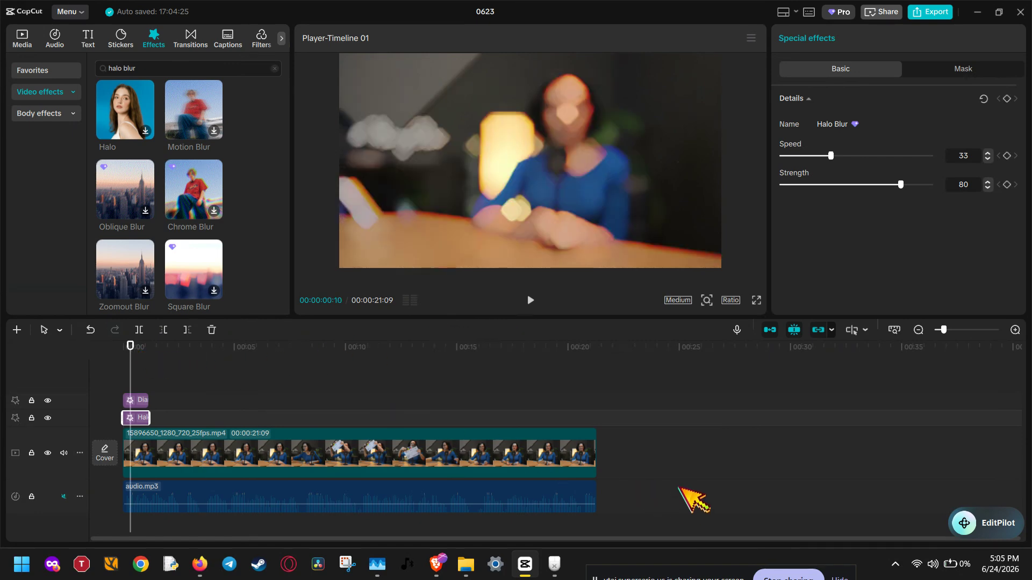